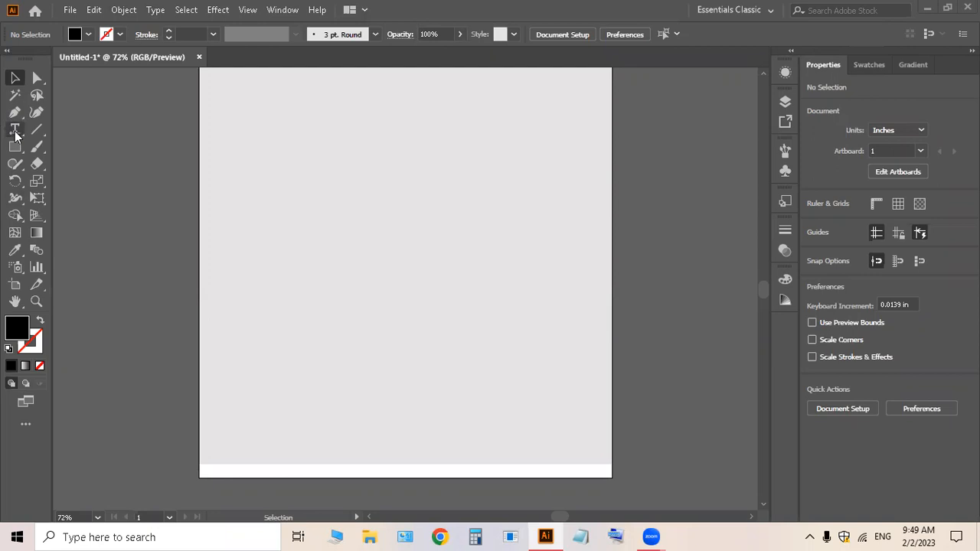
# Step: Choose the Right-To-Left Type tool from the Type tool flyout
pyautogui.moveTo(15, 136); pyautogui.dragTo(14, 136)
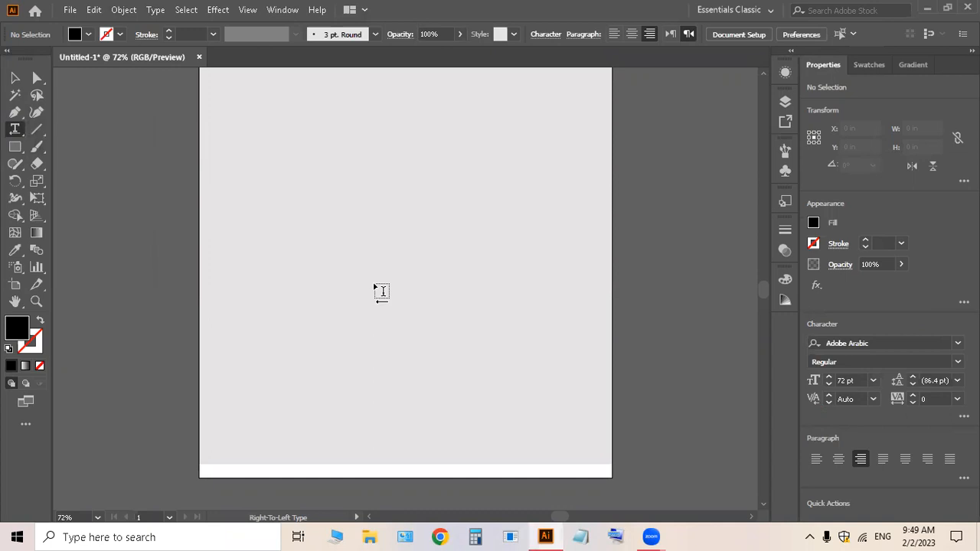
# Step: Start a text point on the artboard and clear the Lorem ipsum placeholder text
pyautogui.click(14, 77)
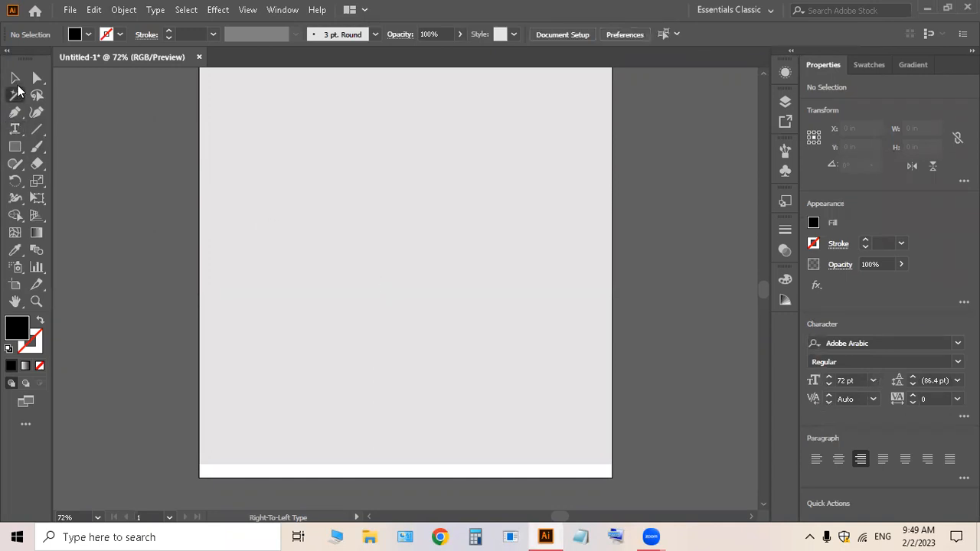
pyautogui.press('t')
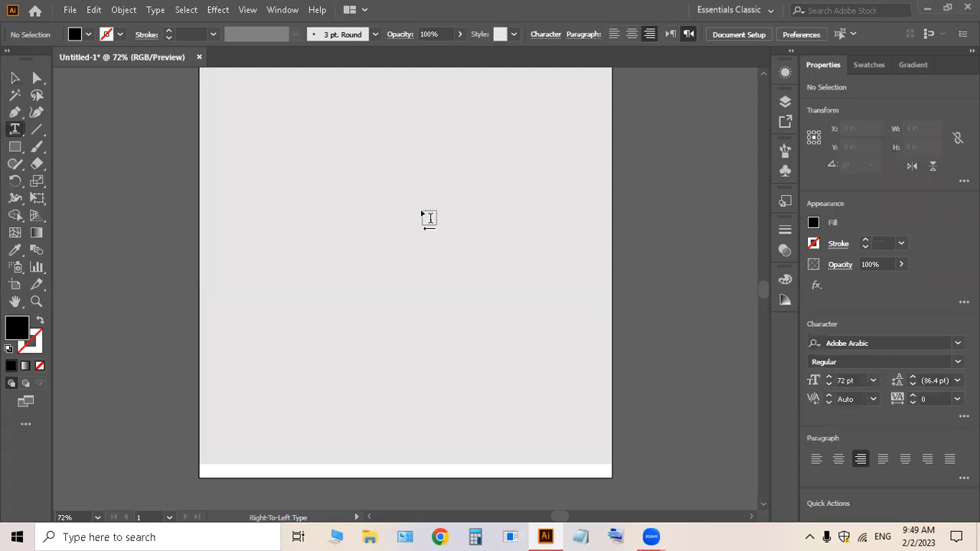
pyautogui.click(340, 237)
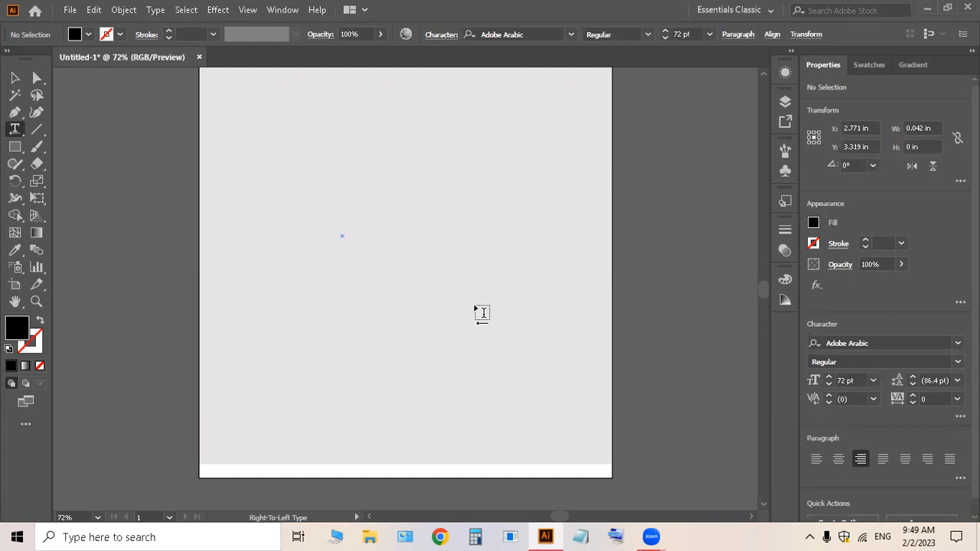
pyautogui.press('Escape')
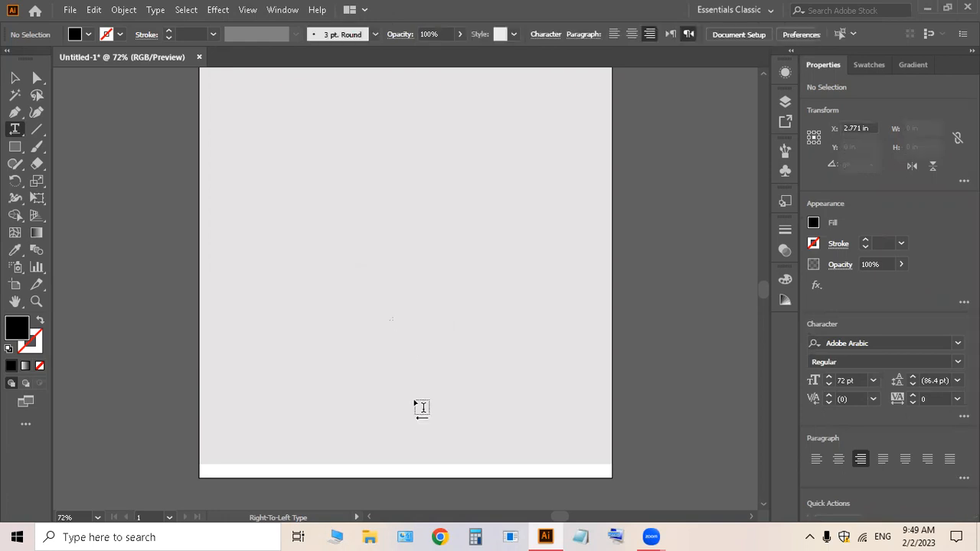
pyautogui.click(337, 221)
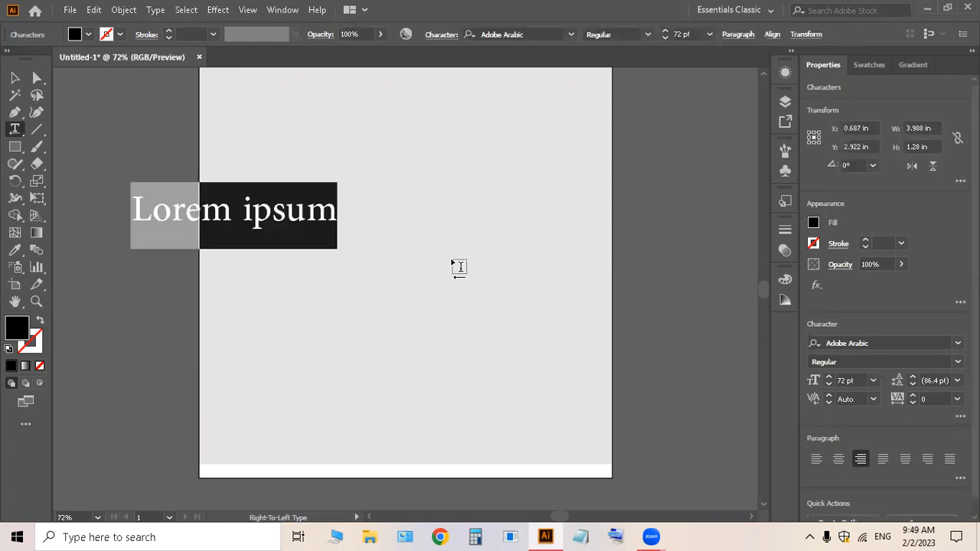
pyautogui.press('Delete')
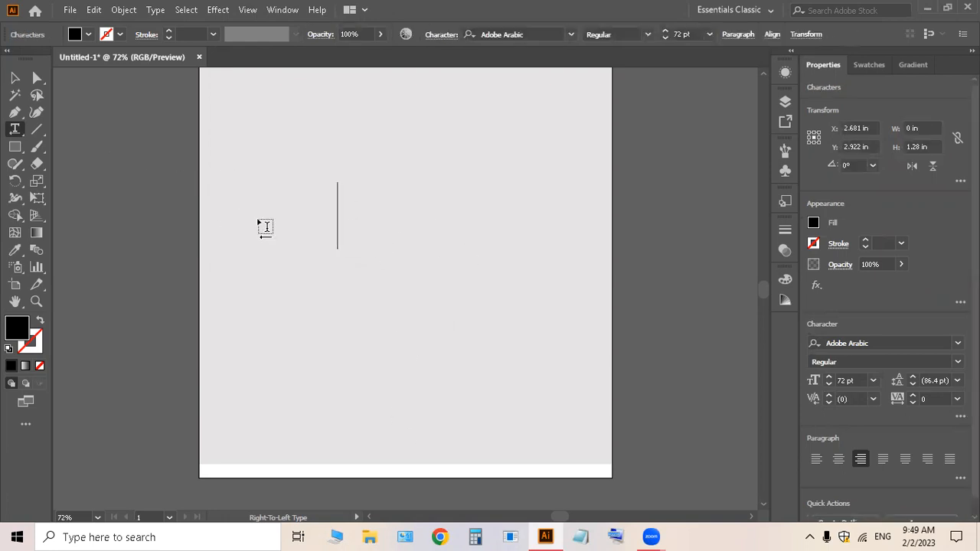
pyautogui.hotkey('ctrl', 'z')
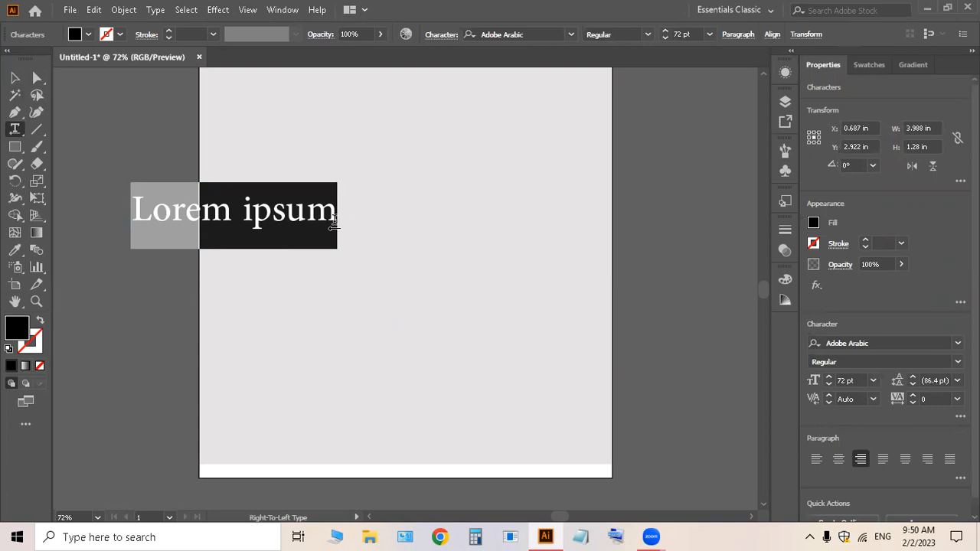
pyautogui.click(335, 214)
pyautogui.press('BackSpace')
pyautogui.press('BackSpace')
pyautogui.press('BackSpace')
pyautogui.press('BackSpace')
pyautogui.press('BackSpace')
pyautogui.press('BackSpace')
pyautogui.press('BackSpace')
pyautogui.press('BackSpace')
pyautogui.press('BackSpace')
pyautogui.press('BackSpace')
pyautogui.press('BackSpace')
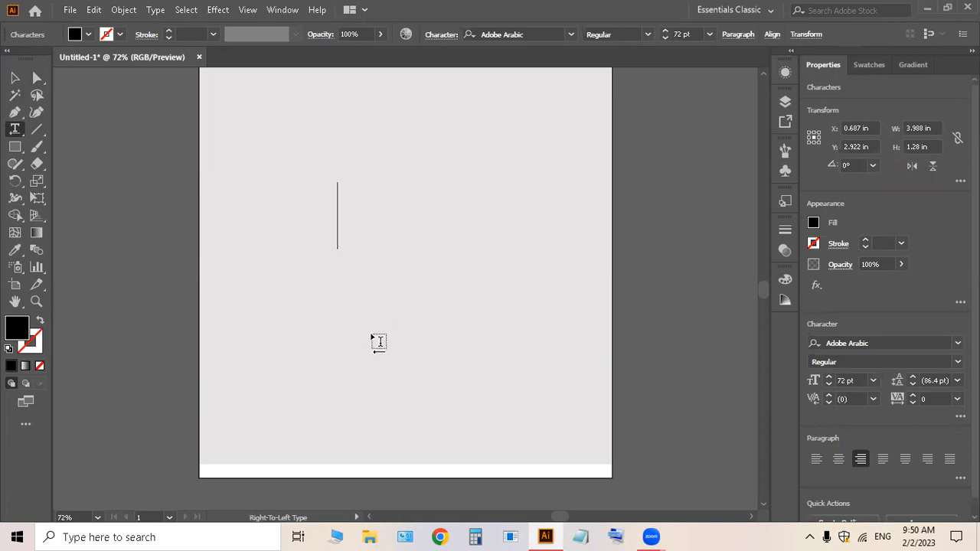
pyautogui.click(15, 78)
pyautogui.click(262, 228)
pyautogui.moveTo(262, 228); pyautogui.dragTo(396, 204)
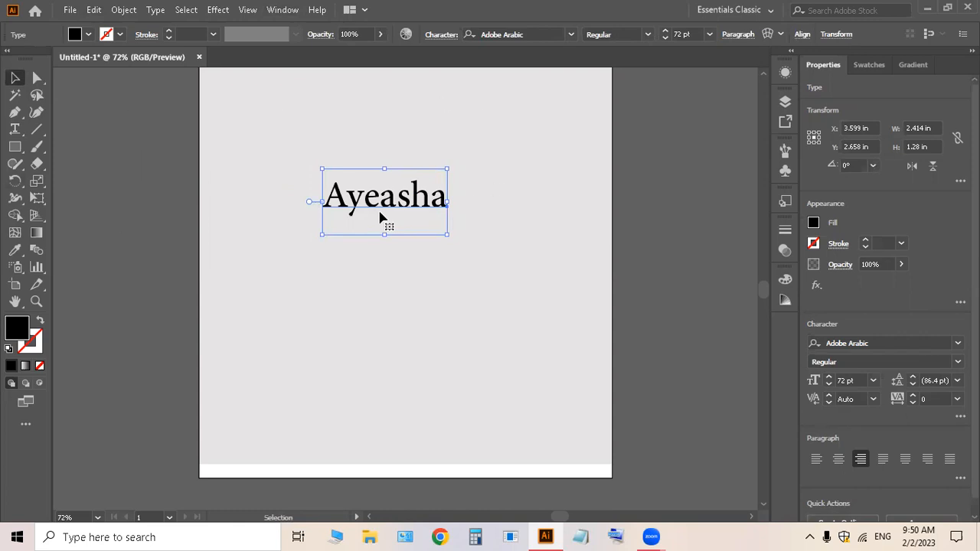
pyautogui.moveTo(395, 208); pyautogui.dragTo(411, 220)
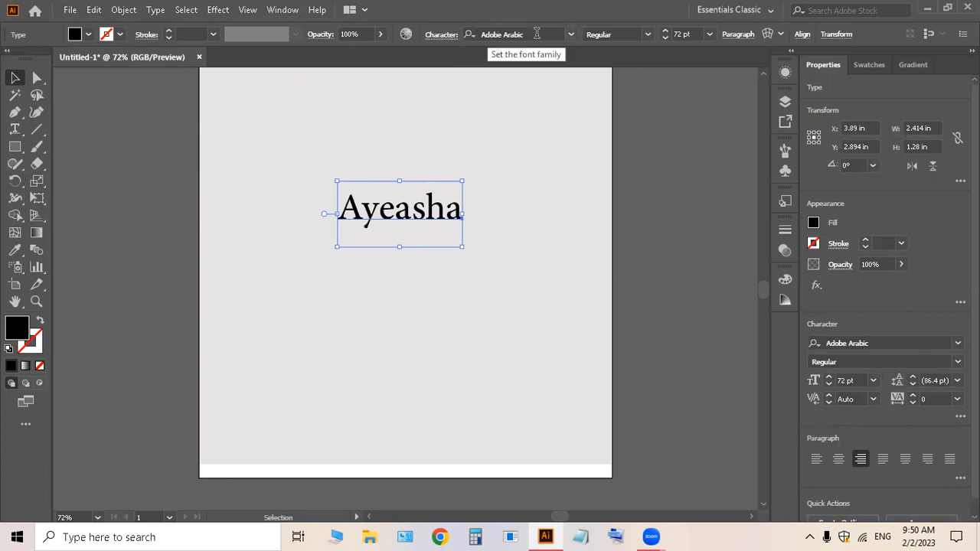
pyautogui.click(571, 37)
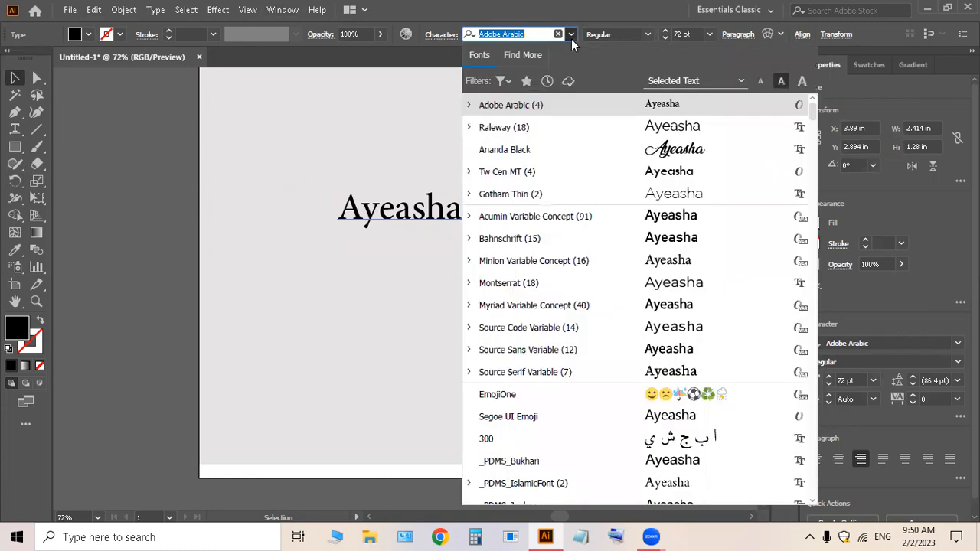
pyautogui.click(558, 127)
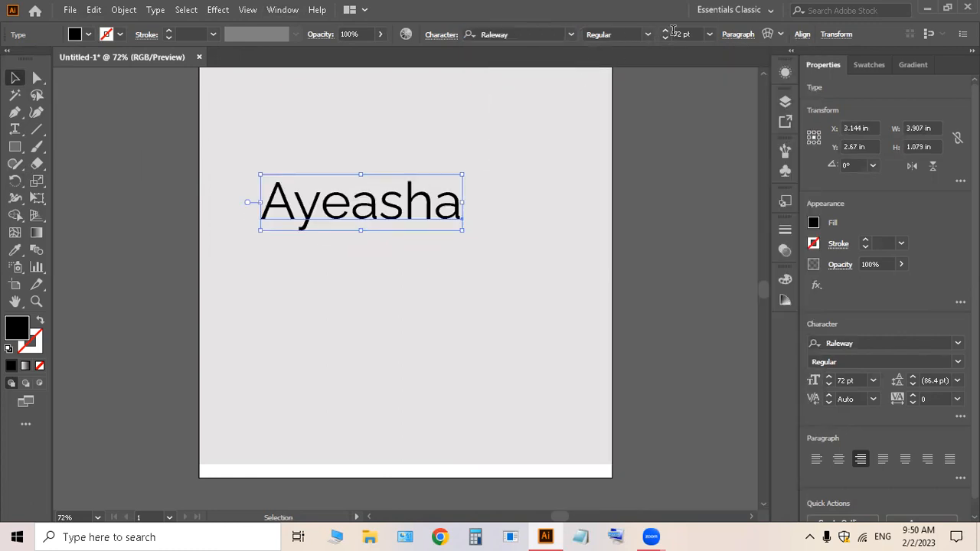
pyautogui.click(711, 35)
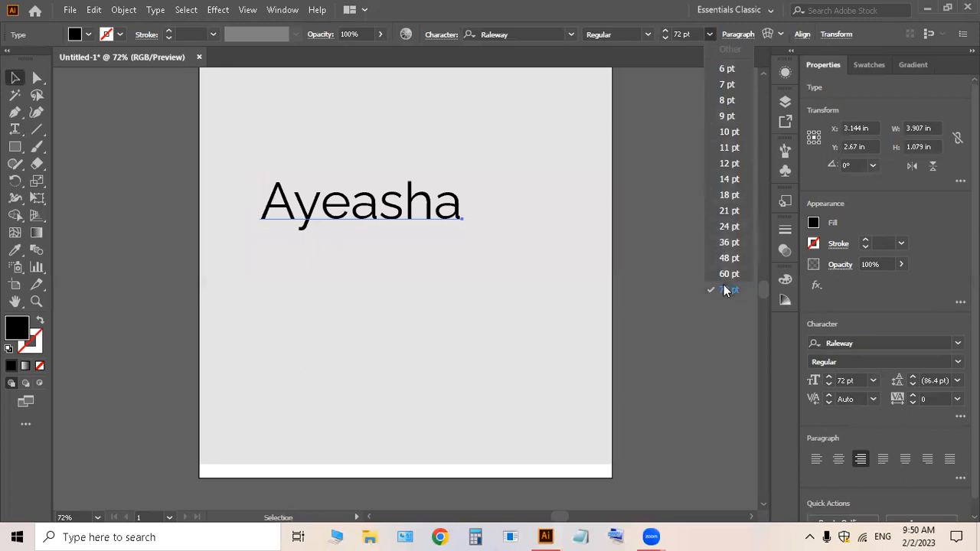
pyautogui.click(729, 226)
pyautogui.moveTo(431, 212); pyautogui.dragTo(396, 174)
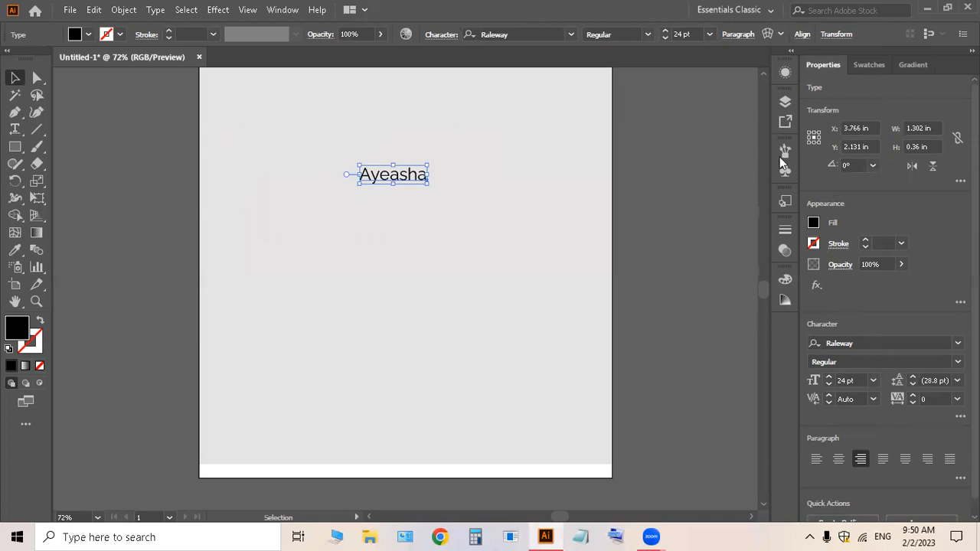
pyautogui.scroll(-1, 933, 447)
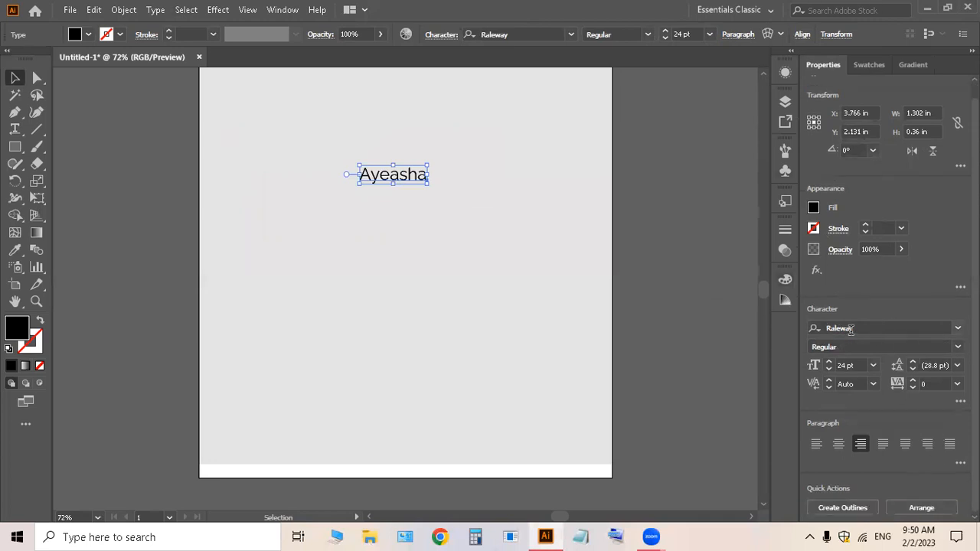
pyautogui.click(812, 209)
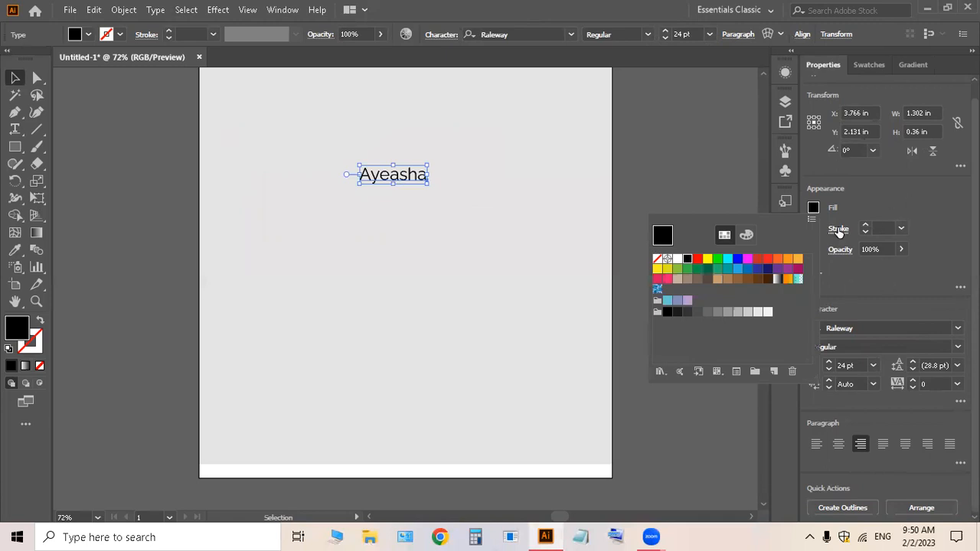
pyautogui.click(746, 260)
pyautogui.click(729, 262)
pyautogui.click(738, 260)
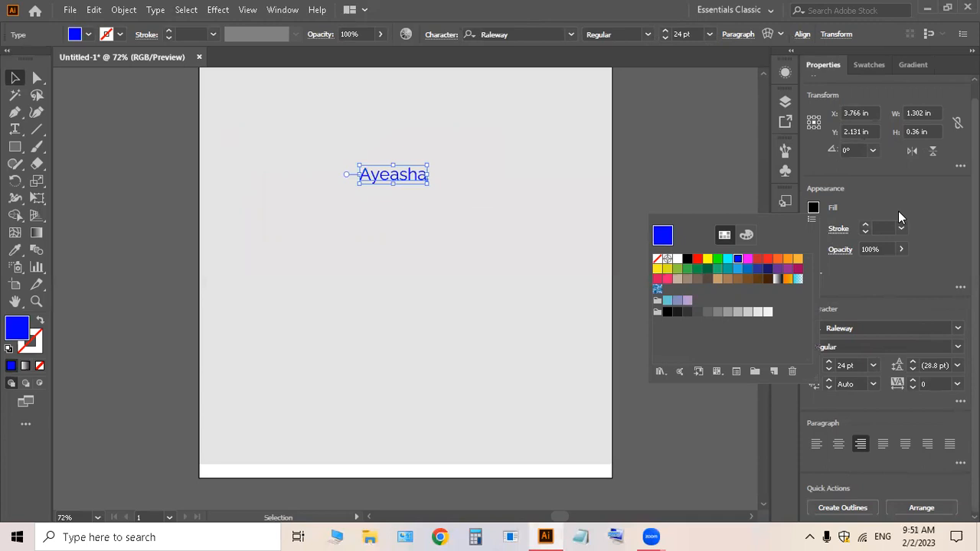
pyautogui.click(865, 225)
pyautogui.click(865, 225)
pyautogui.click(865, 225)
pyautogui.click(864, 226)
pyautogui.click(865, 231)
pyautogui.click(865, 232)
pyautogui.click(865, 231)
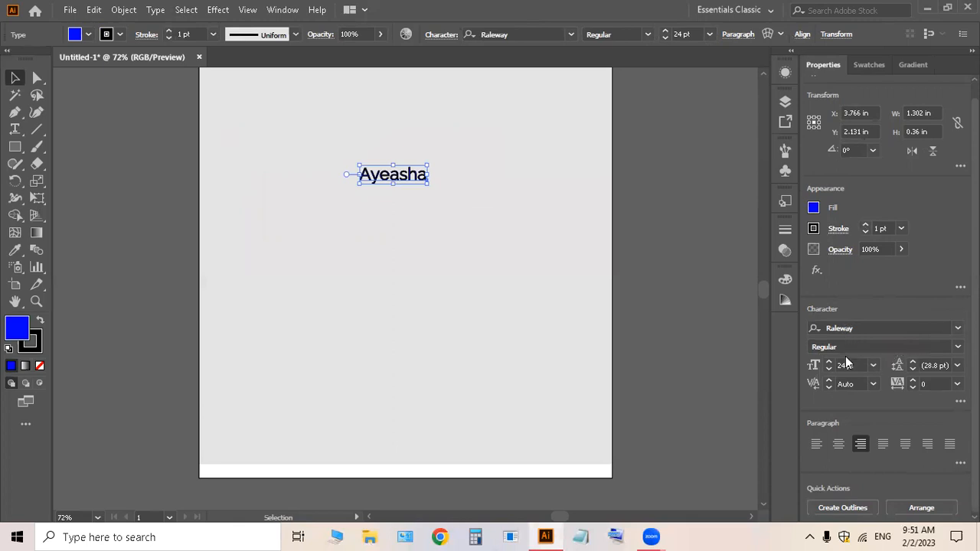
# Step: Set the font size to 72 pt from the Character panel size list
pyautogui.click(958, 329)
pyautogui.click(958, 328)
pyautogui.click(872, 365)
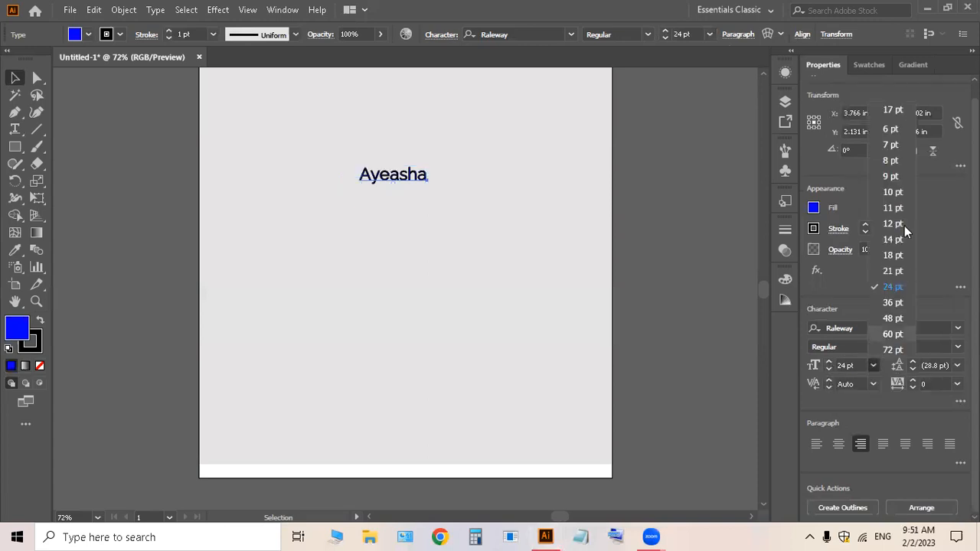
pyautogui.click(894, 349)
pyautogui.click(877, 364)
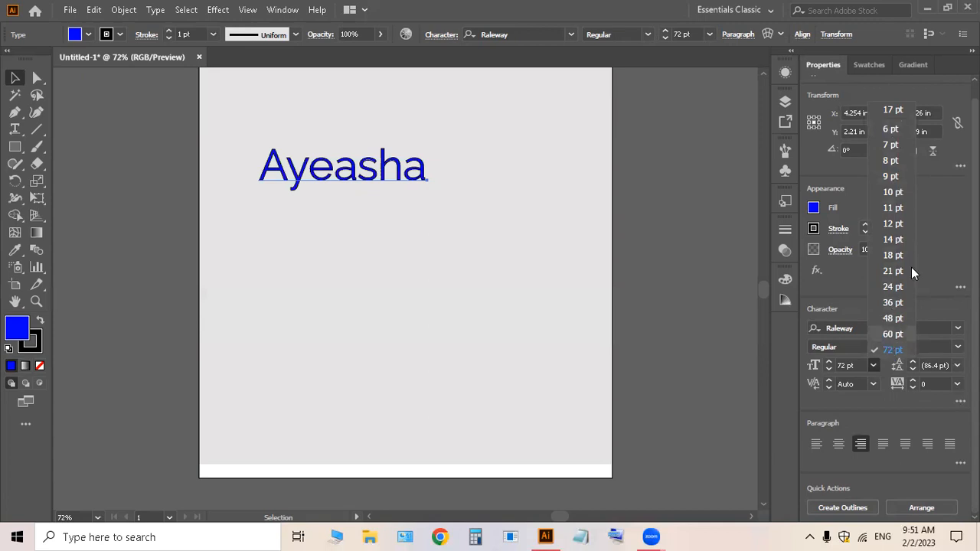
pyautogui.click(888, 350)
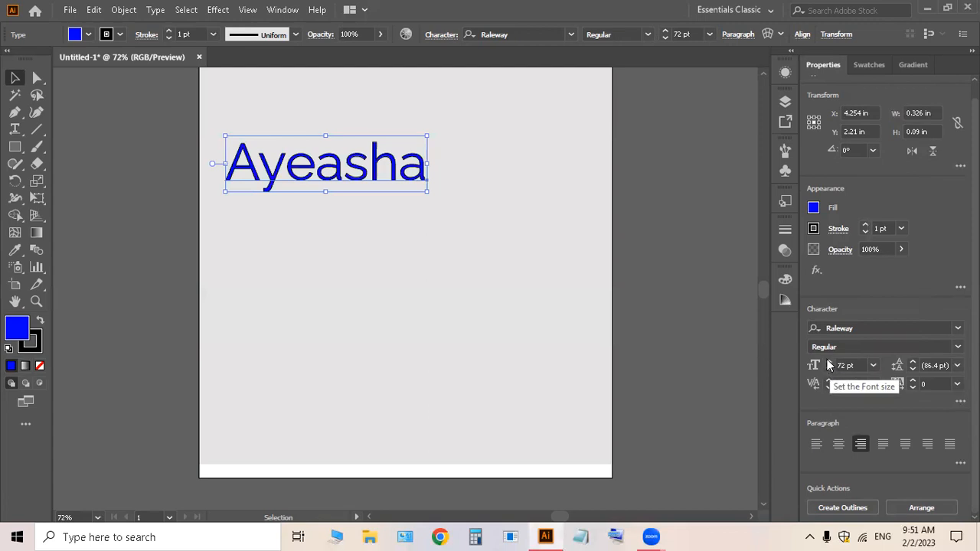
# Step: Step the font size up to 78 pt, then back down to 69 pt
pyautogui.click(828, 363)
pyautogui.click(828, 363)
pyautogui.click(829, 363)
pyautogui.click(828, 362)
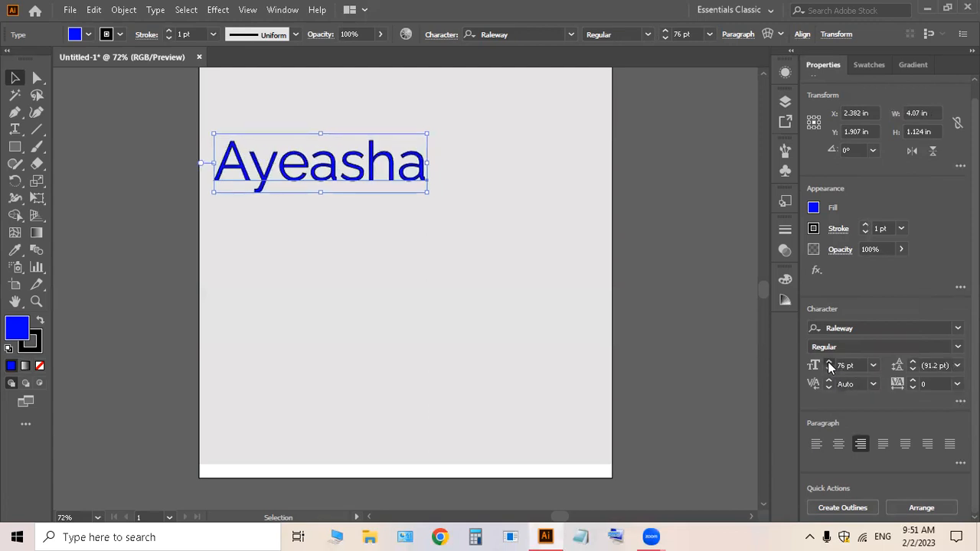
pyautogui.click(828, 362)
pyautogui.click(828, 363)
pyautogui.click(829, 369)
pyautogui.click(829, 369)
pyautogui.click(829, 369)
pyautogui.click(829, 369)
pyautogui.click(829, 369)
pyautogui.click(829, 369)
pyautogui.click(829, 369)
pyautogui.click(829, 369)
pyautogui.moveTo(325, 158); pyautogui.dragTo(387, 263)
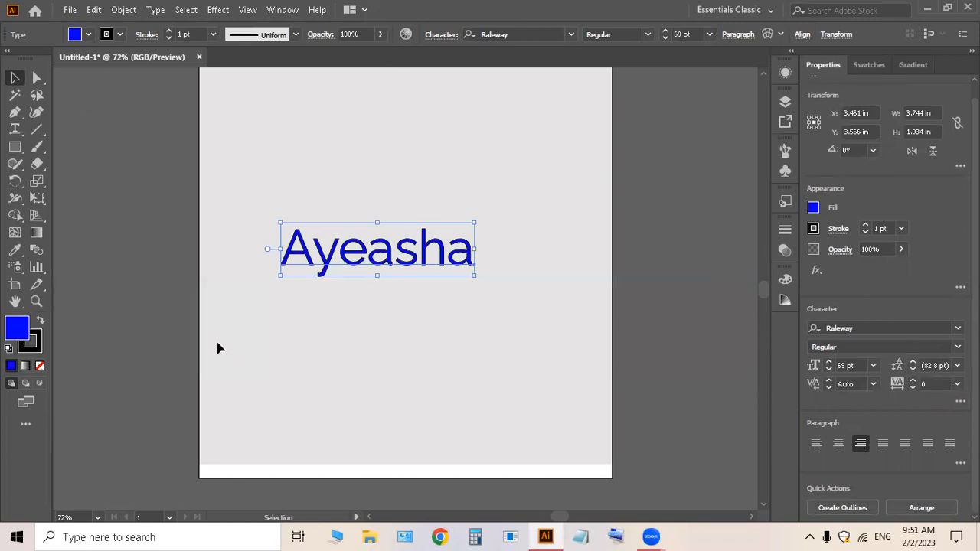
pyautogui.moveTo(363, 264); pyautogui.dragTo(409, 193)
pyautogui.press('t')
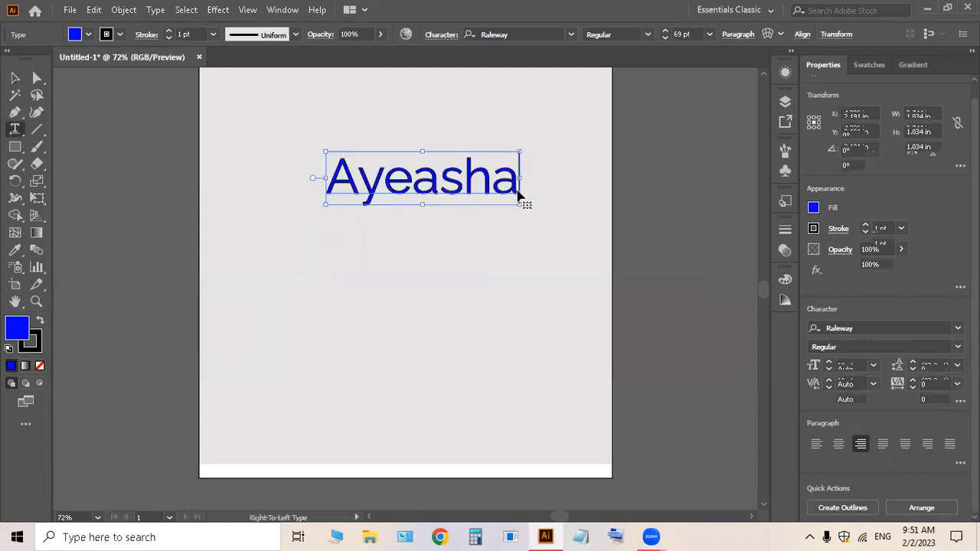
pyautogui.click(517, 195)
pyautogui.press('Return')
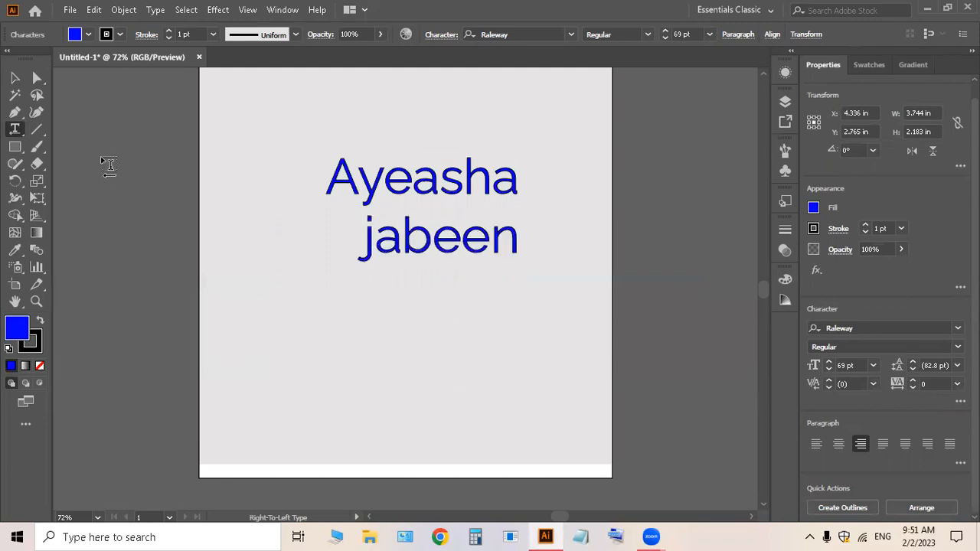
pyautogui.click(14, 78)
pyautogui.moveTo(398, 242); pyautogui.dragTo(372, 248)
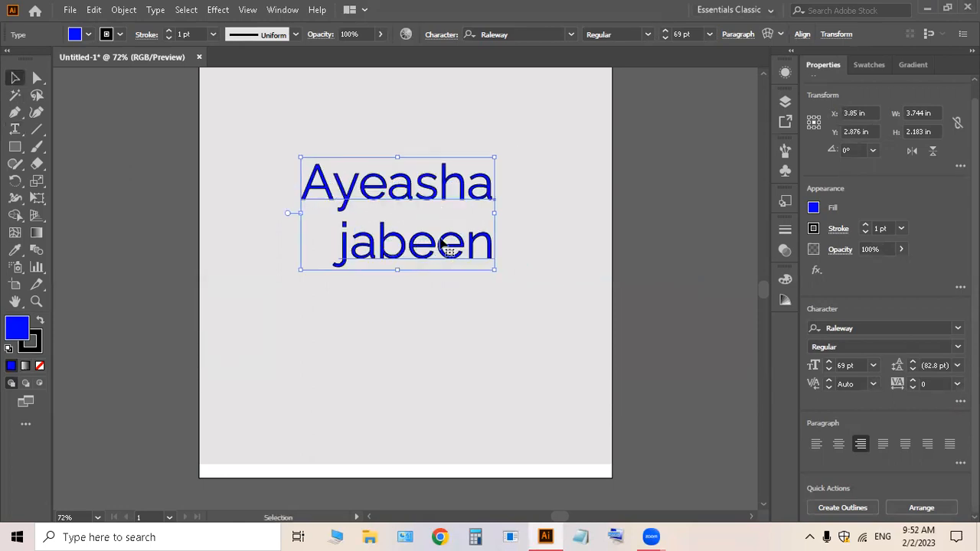
pyautogui.click(323, 236)
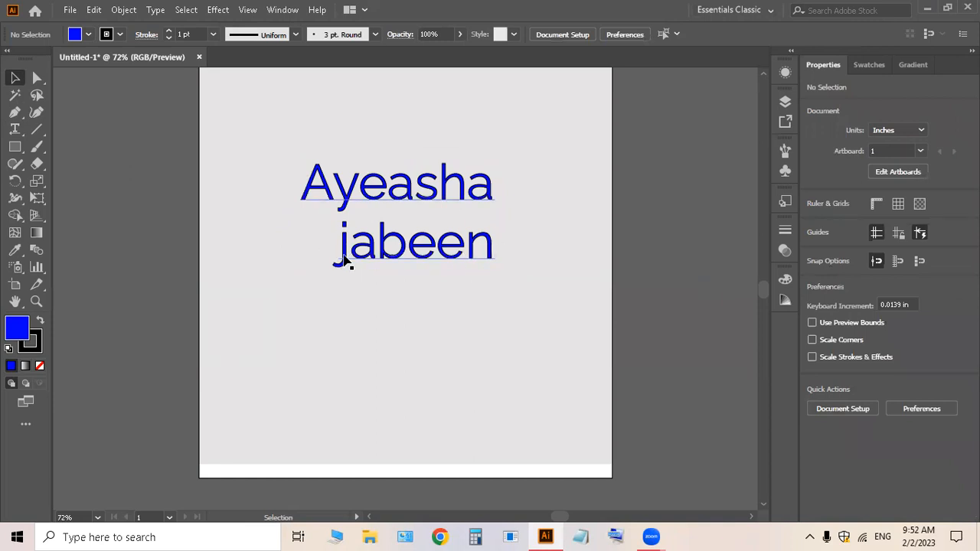
pyautogui.tripleClick(342, 258)
pyautogui.click(341, 255)
pyautogui.press('Return')
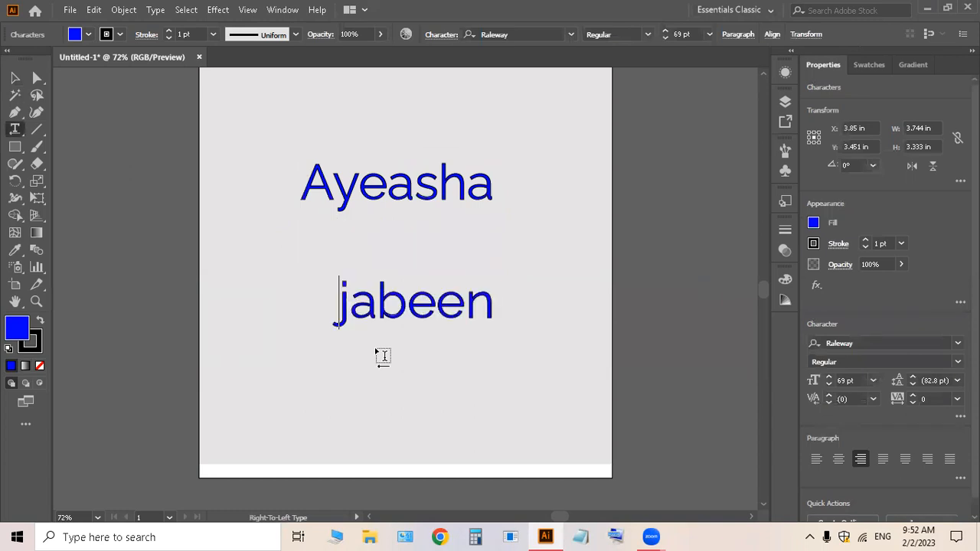
pyautogui.click(14, 78)
pyautogui.moveTo(318, 198)
pyautogui.mouseDown()
pyautogui.moveTo(325, 165)
pyautogui.moveTo(326, 184)
pyautogui.mouseUp()
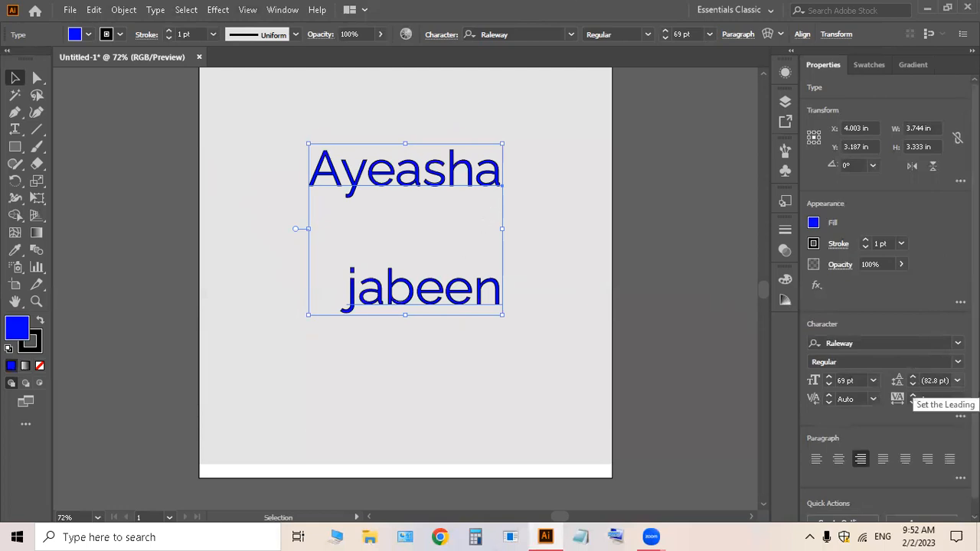
# Step: Set the leading to 36 pt from the preset list, then adjust it to 41 pt
pyautogui.click(957, 381)
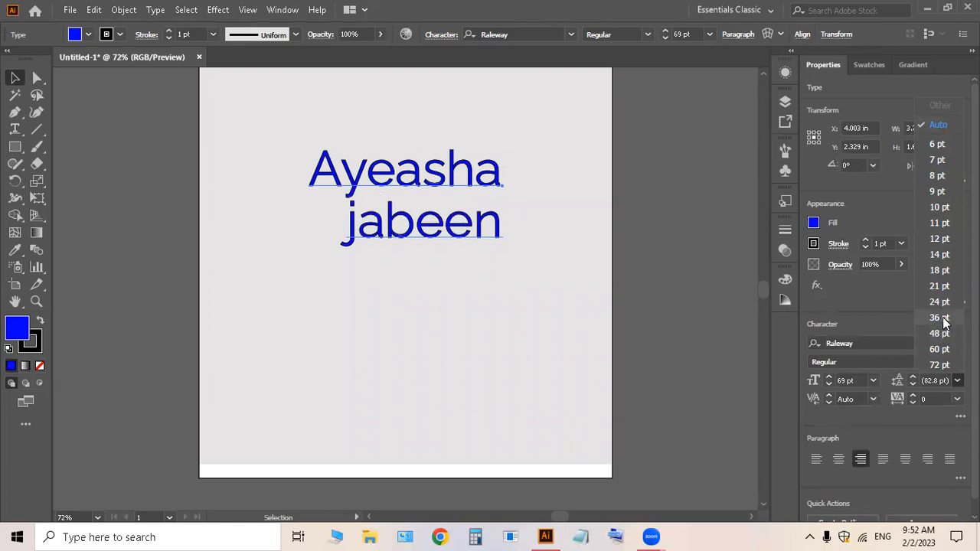
pyautogui.moveTo(432, 227); pyautogui.dragTo(414, 244)
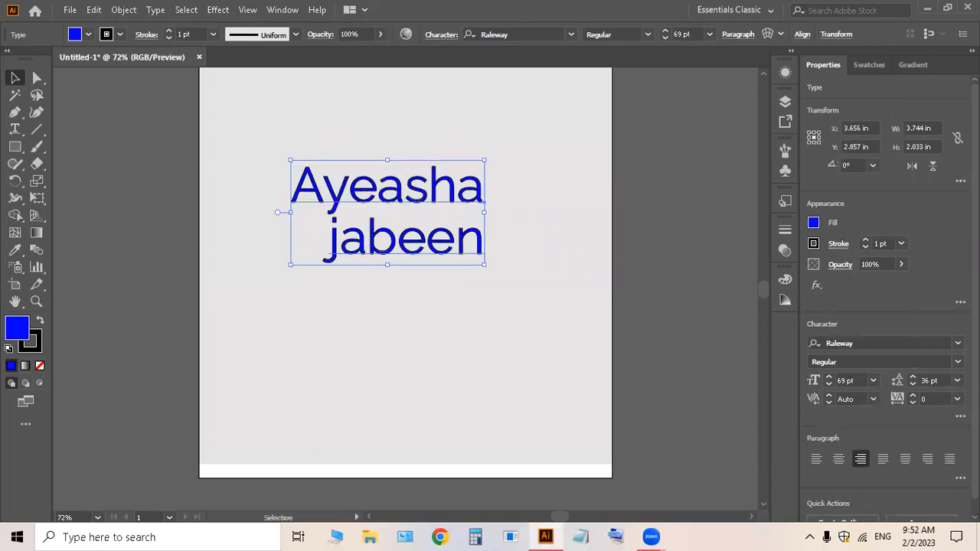
pyautogui.click(912, 377)
pyautogui.click(912, 377)
pyautogui.click(912, 377)
pyautogui.click(912, 378)
pyautogui.click(912, 377)
pyautogui.click(911, 378)
pyautogui.click(912, 386)
pyautogui.click(912, 386)
pyautogui.click(912, 386)
pyautogui.click(912, 386)
pyautogui.click(913, 376)
pyautogui.click(913, 375)
pyautogui.click(912, 376)
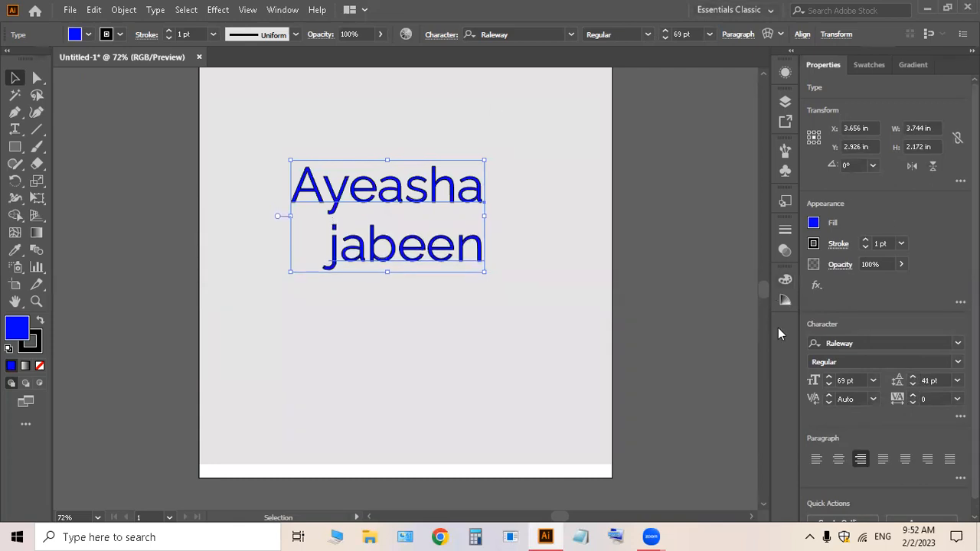
# Step: Left-align the two name lines and shift the block leftward on the artboard
pyautogui.moveTo(369, 184); pyautogui.dragTo(369, 227)
pyautogui.scroll(-1, 834, 478)
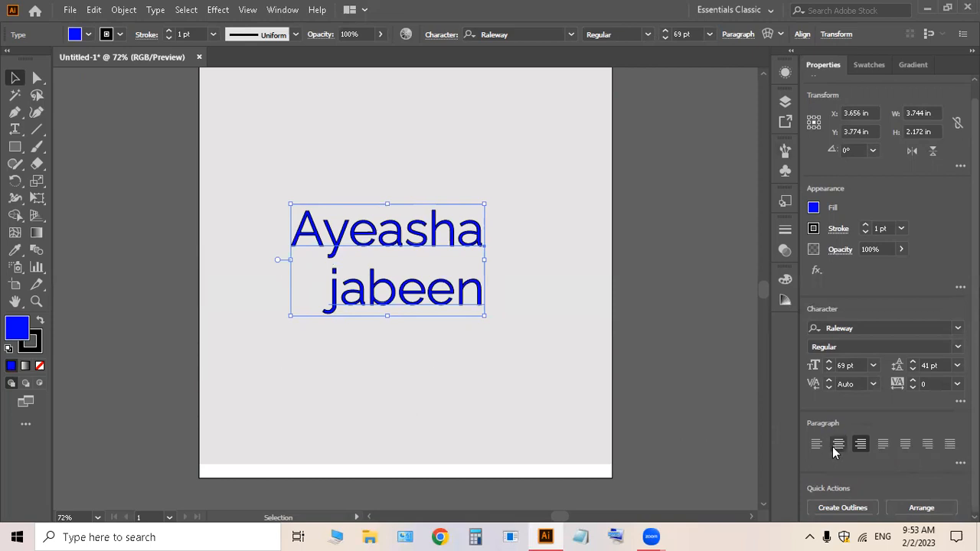
pyautogui.moveTo(408, 260); pyautogui.dragTo(414, 235)
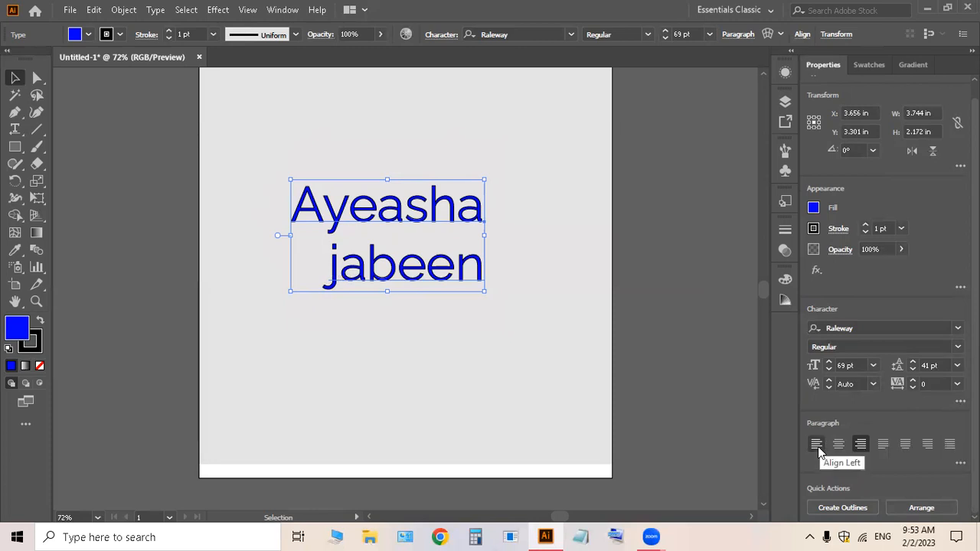
pyautogui.click(816, 445)
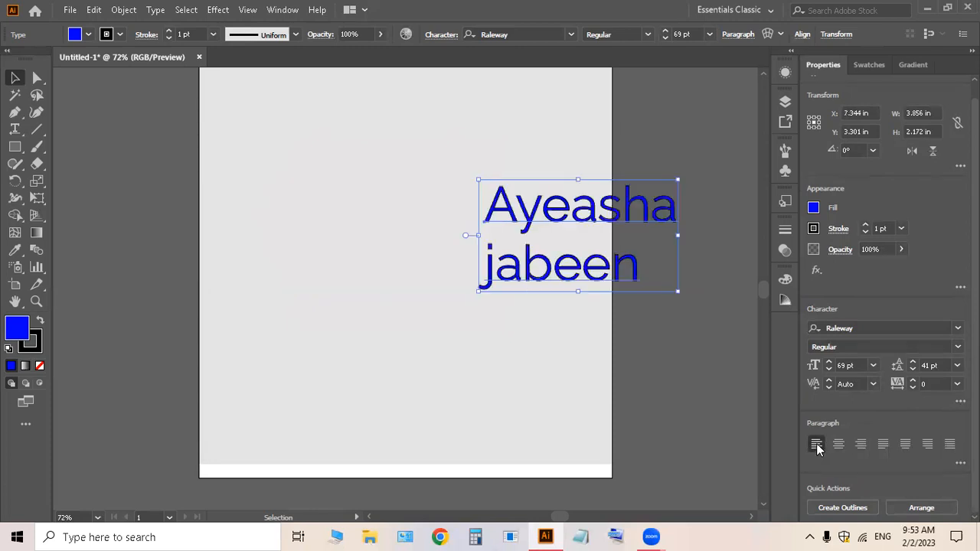
pyautogui.moveTo(551, 236); pyautogui.dragTo(347, 223)
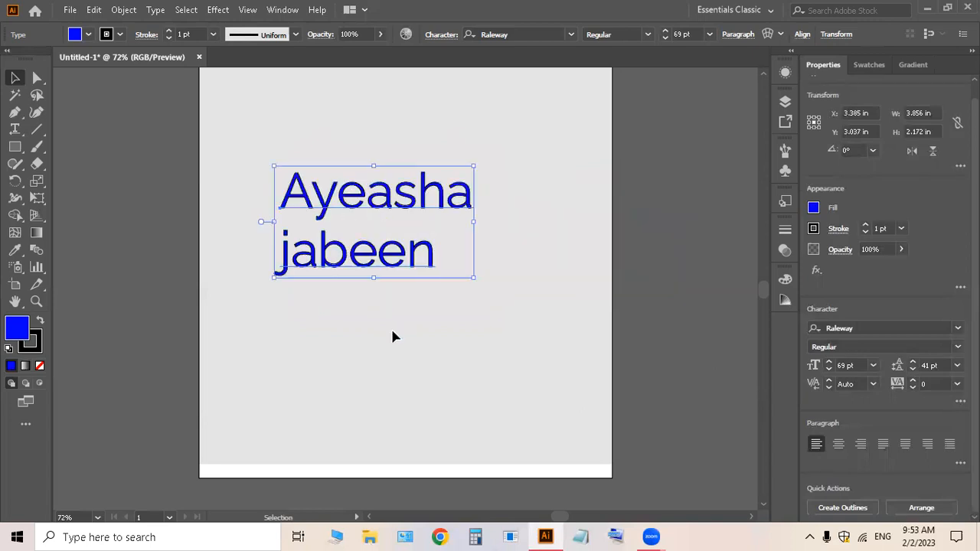
pyautogui.click(371, 276)
pyautogui.click(306, 267)
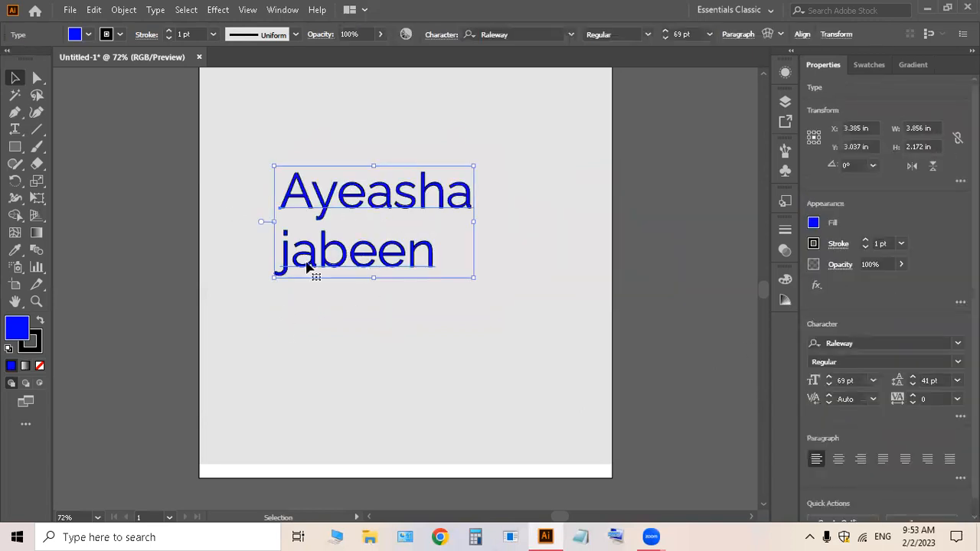
# Step: Centre-align both lines and drag the block to the artboard centre
pyautogui.click(838, 459)
pyautogui.moveTo(284, 273); pyautogui.dragTo(374, 256)
pyautogui.click(370, 326)
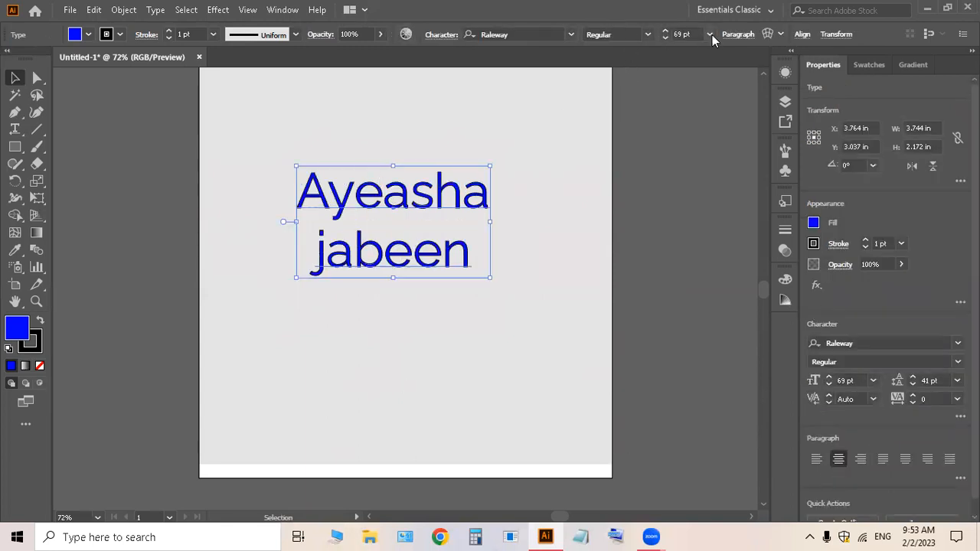
# Step: Apply Justify All Lines, then switch to Align Left and move the block down-left
pyautogui.click(738, 35)
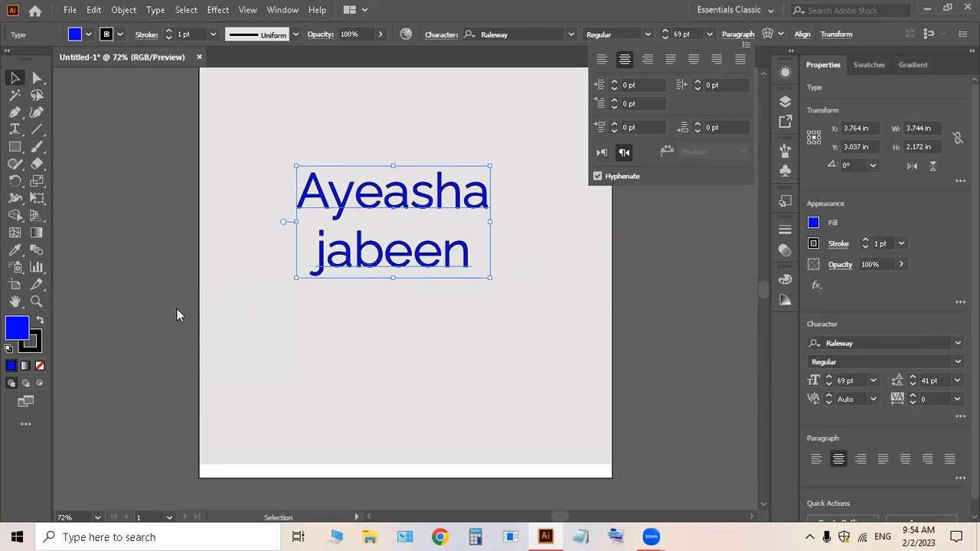
pyautogui.click(739, 61)
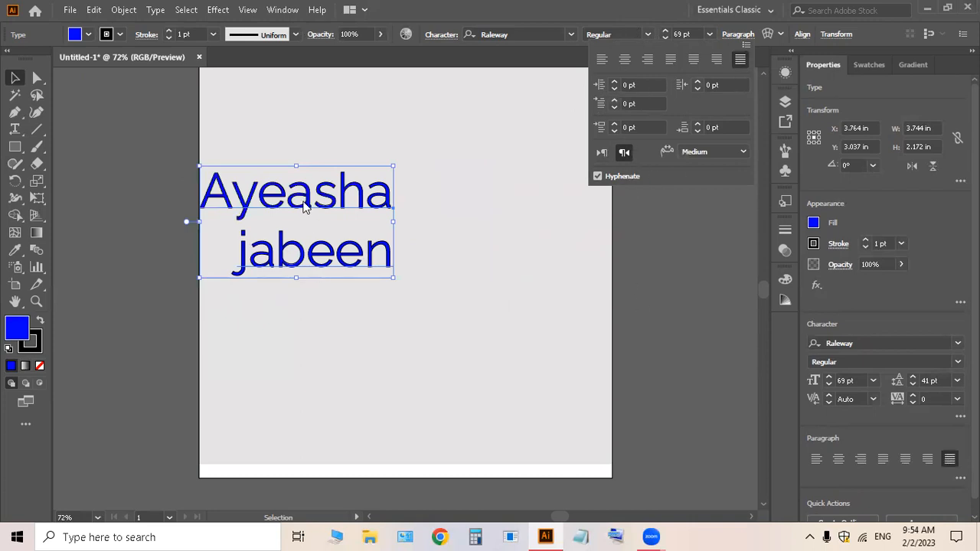
pyautogui.click(301, 202)
pyautogui.click(810, 461)
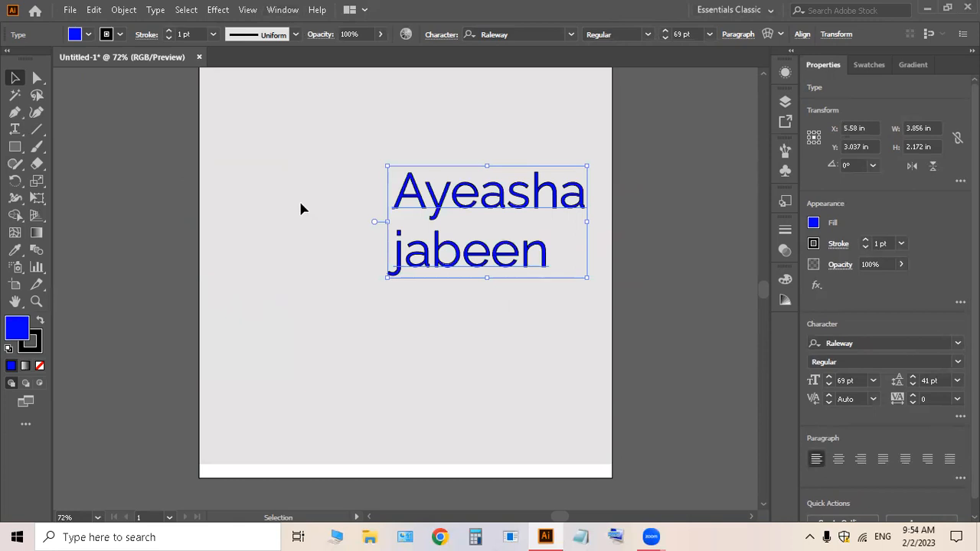
pyautogui.moveTo(475, 205); pyautogui.dragTo(442, 232)
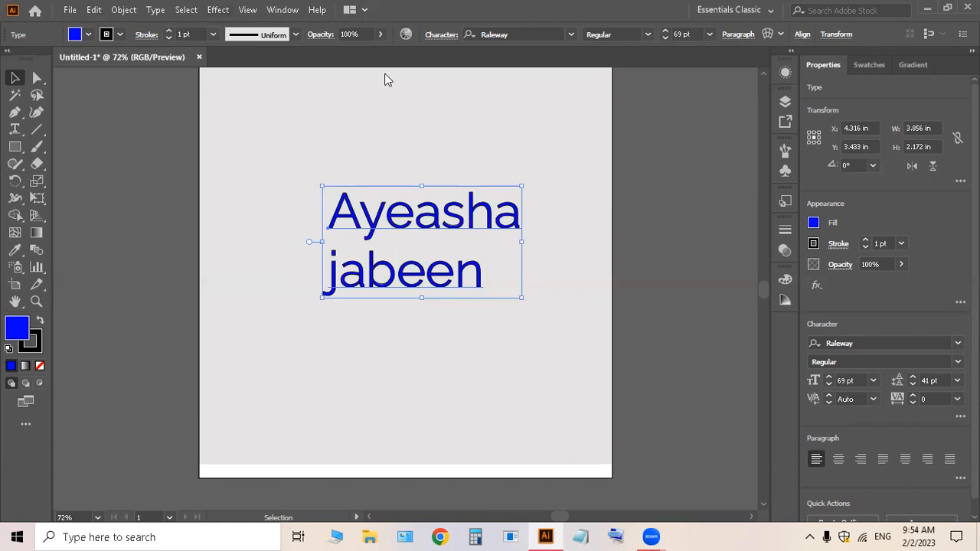
pyautogui.click(880, 537)
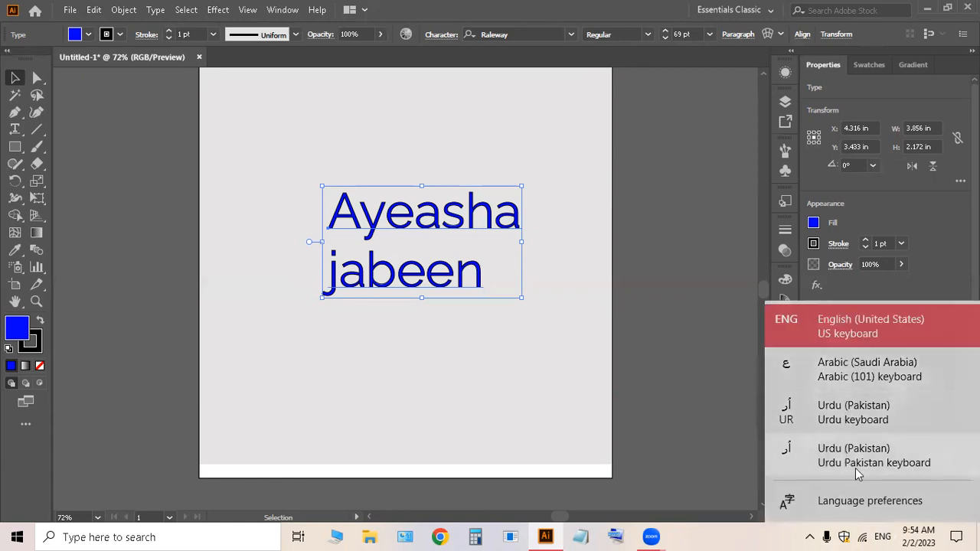
pyautogui.click(544, 340)
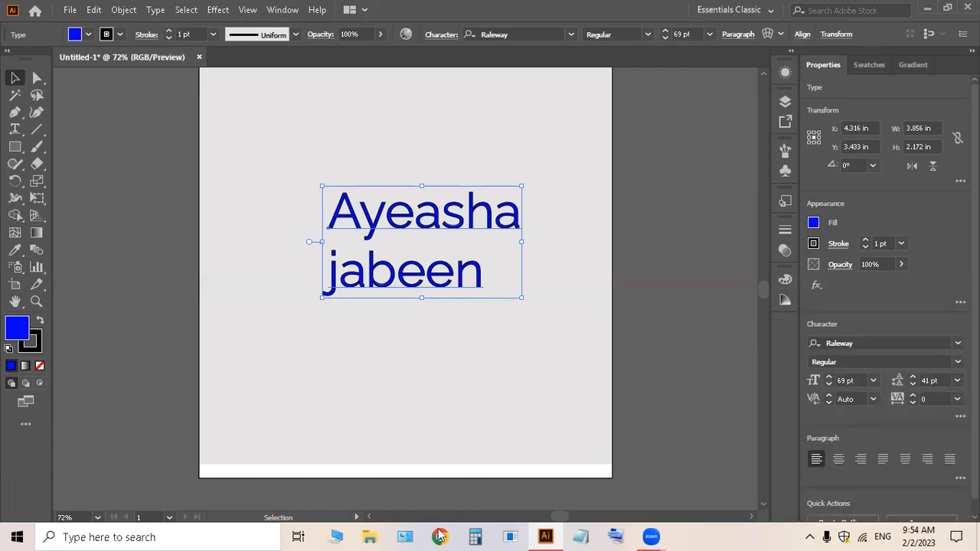